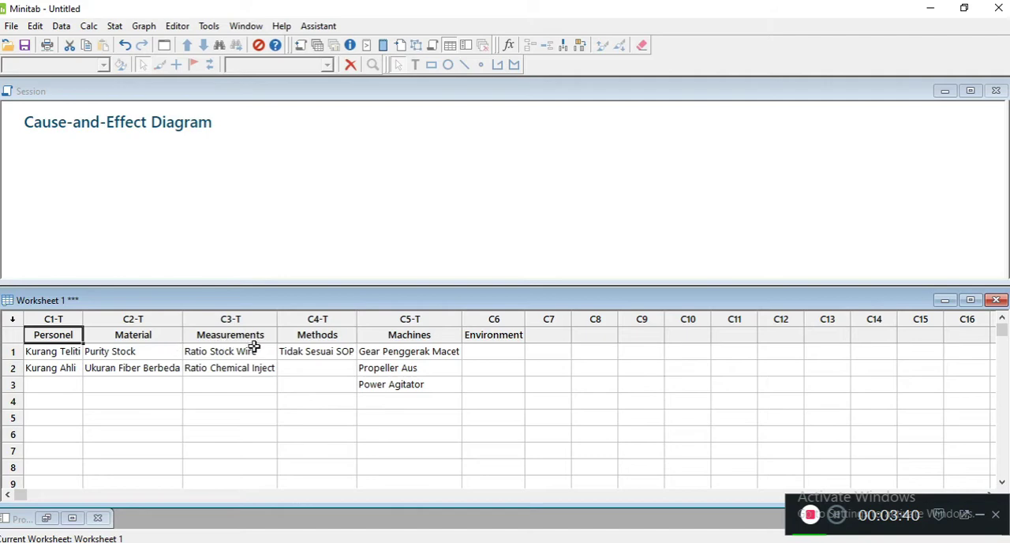
- Review the cause entries listed under the Personel, Material, Measurements, Methods, Machines and Environment columns of the worksheet
click(481, 339)
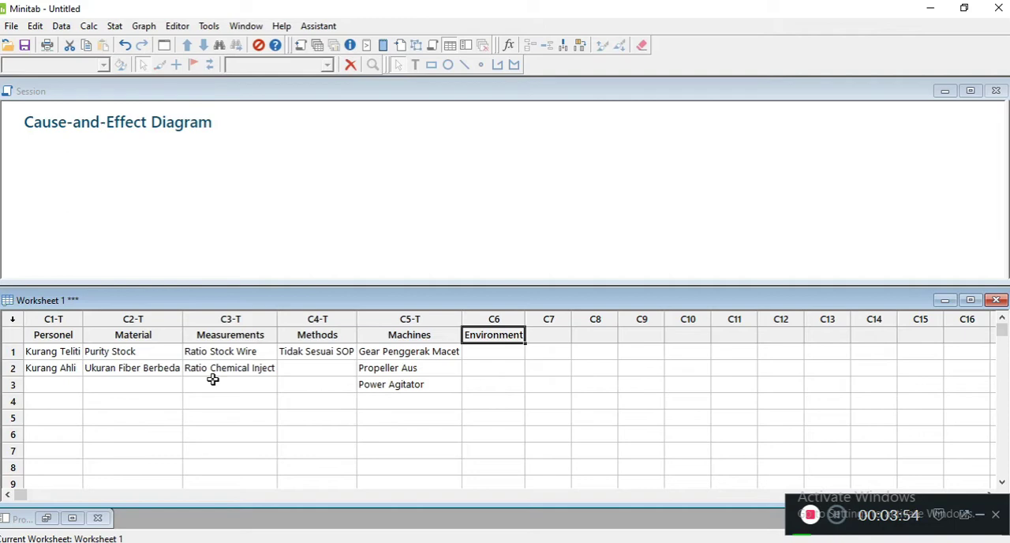
click(75, 345)
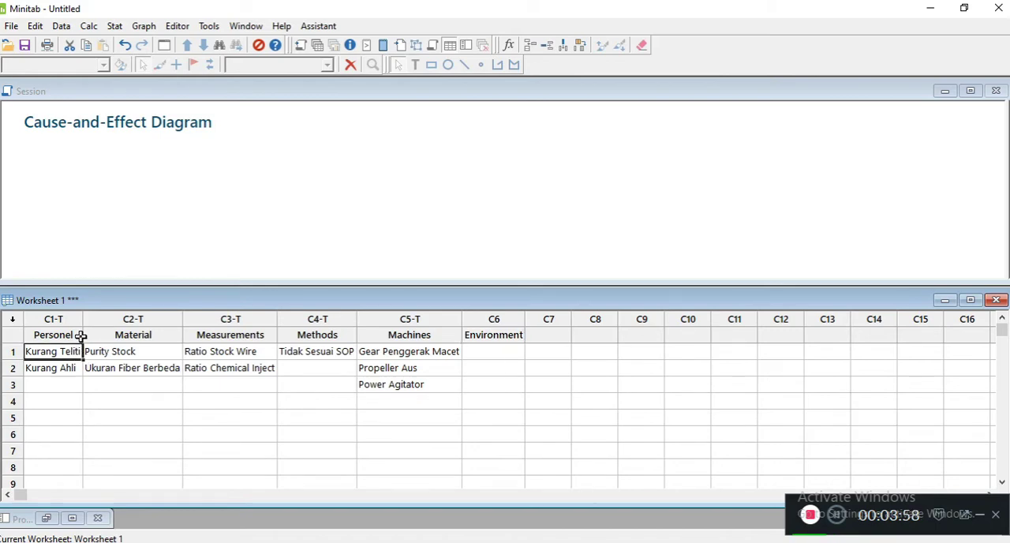
click(60, 336)
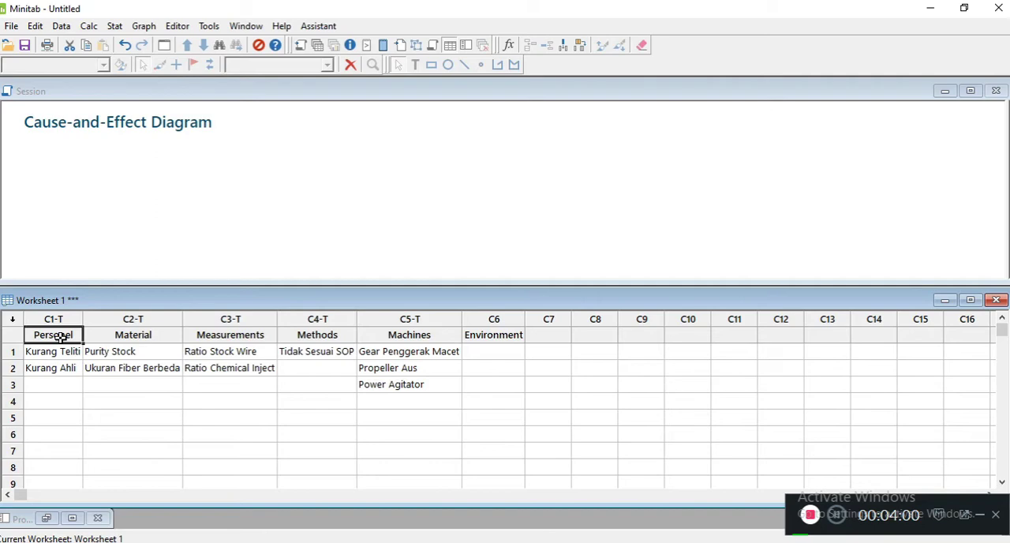
click(56, 352)
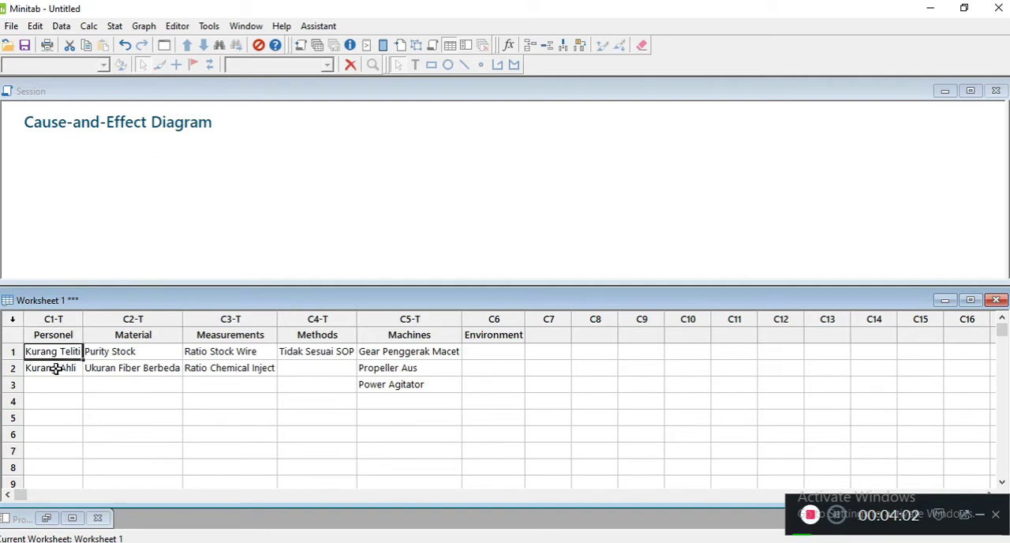
click(55, 370)
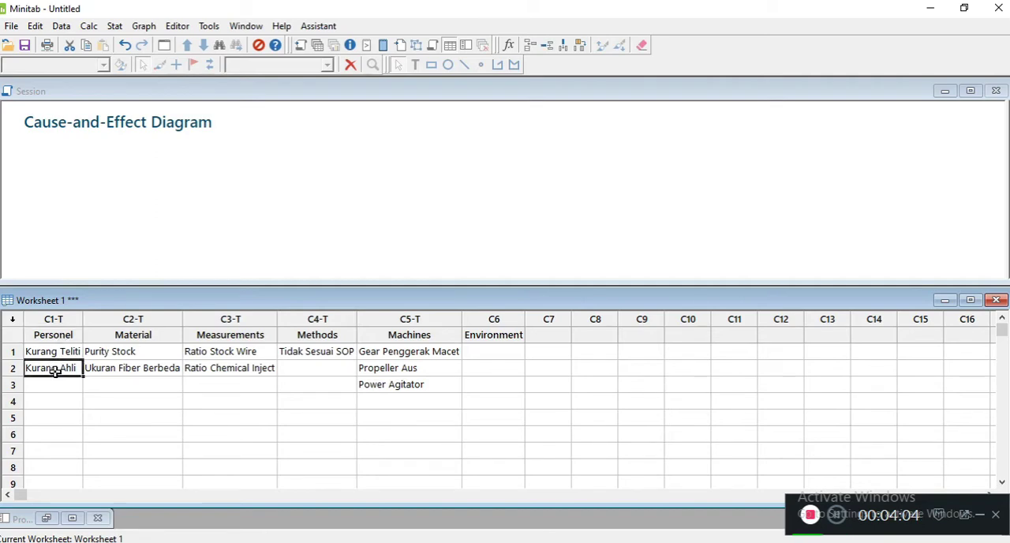
key(Right)
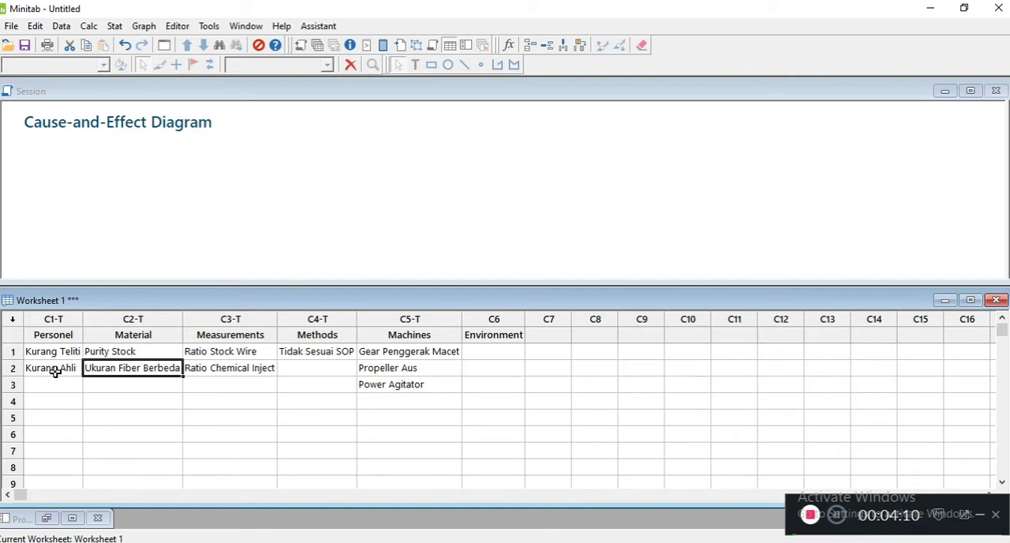
click(195, 338)
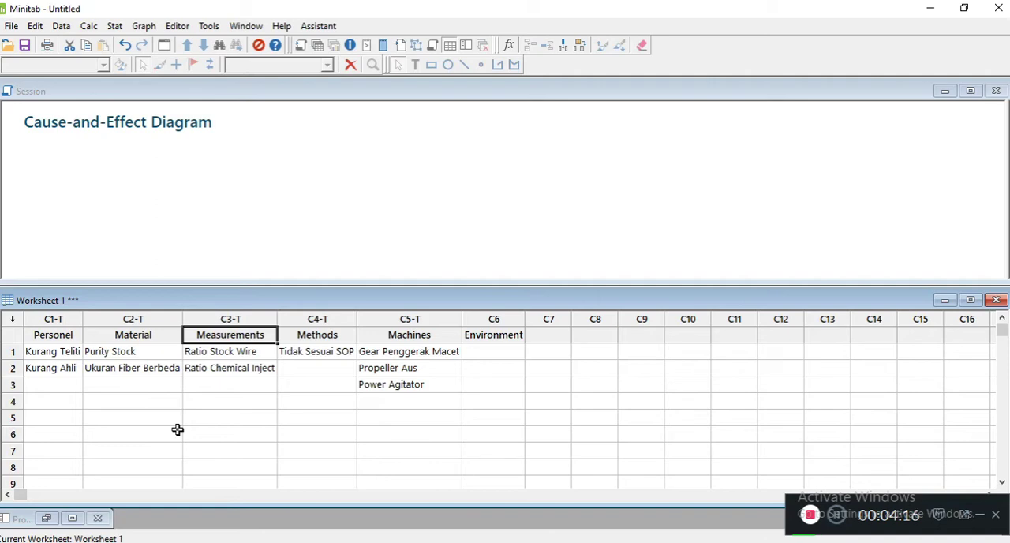
click(300, 341)
click(296, 365)
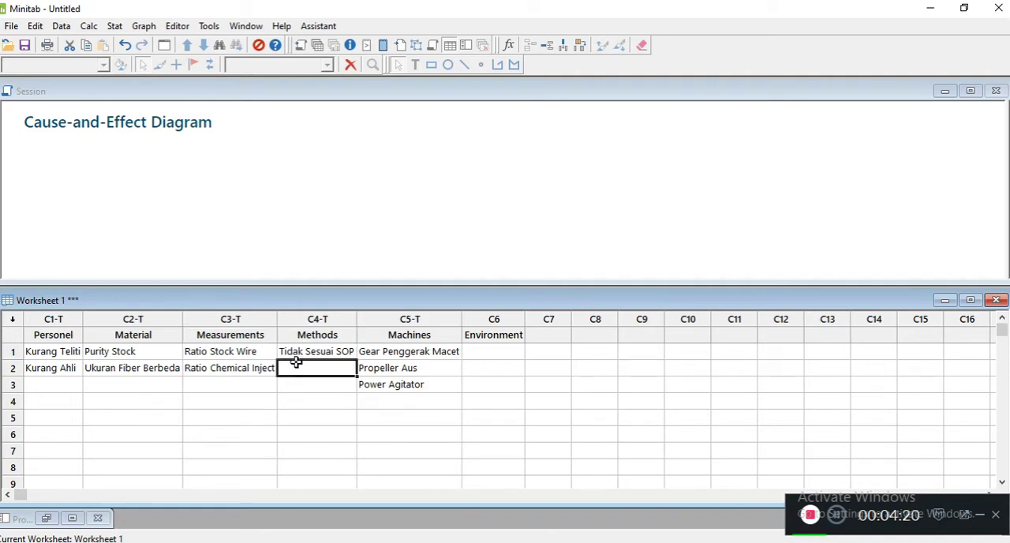
click(407, 334)
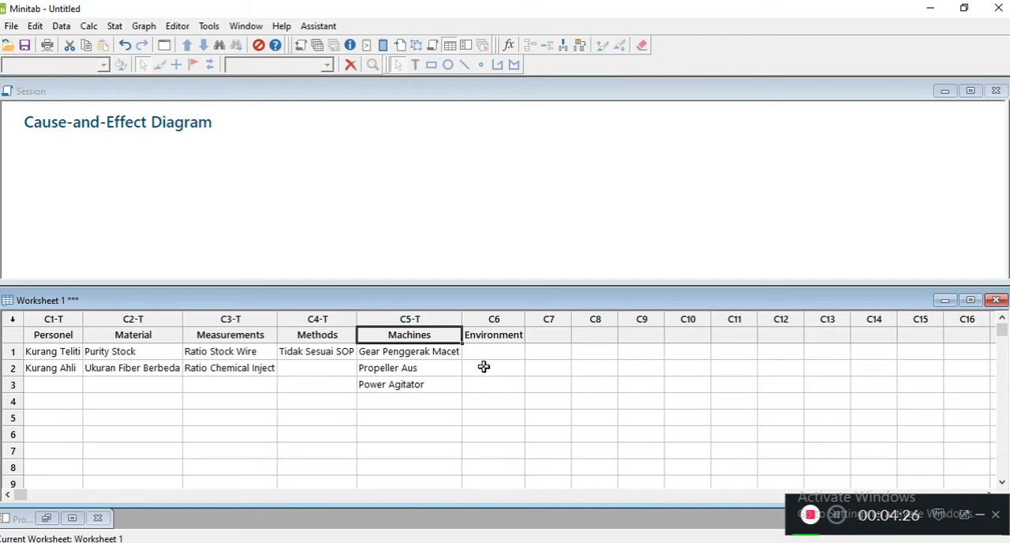
click(488, 342)
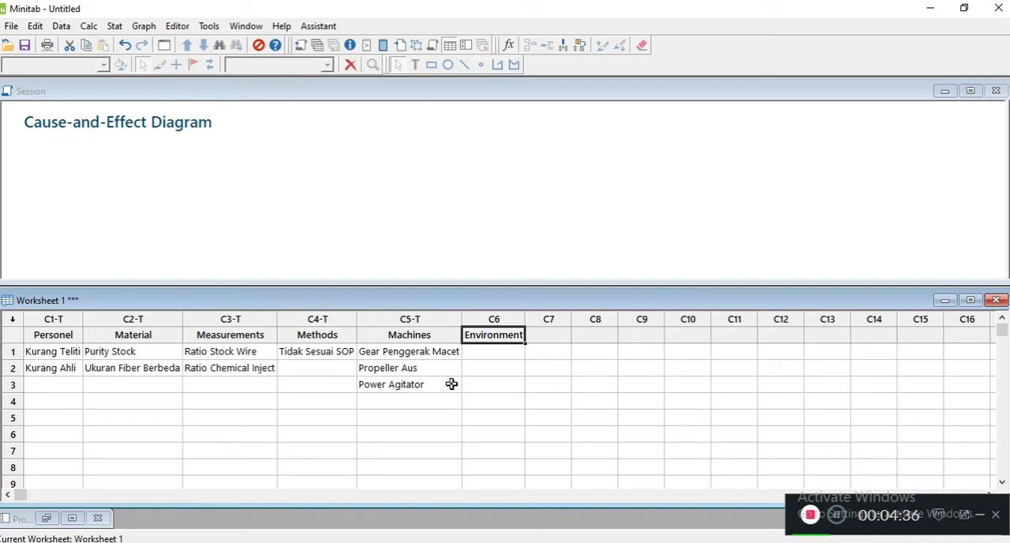
- Start a Cause-and-Effect diagram and assign the Machines column to branch 2 and the Material column to branch 3
click(114, 28)
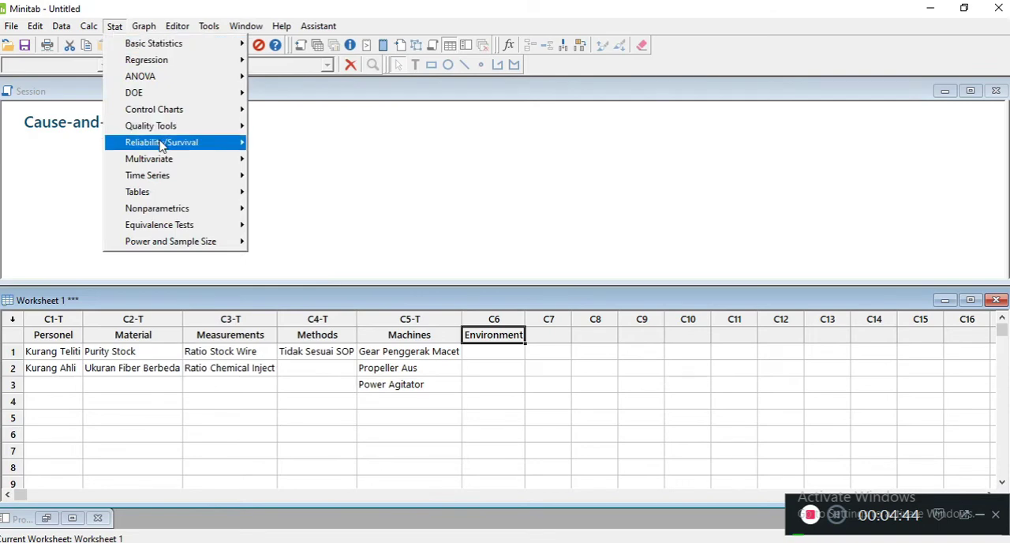
mouse_move(160, 131)
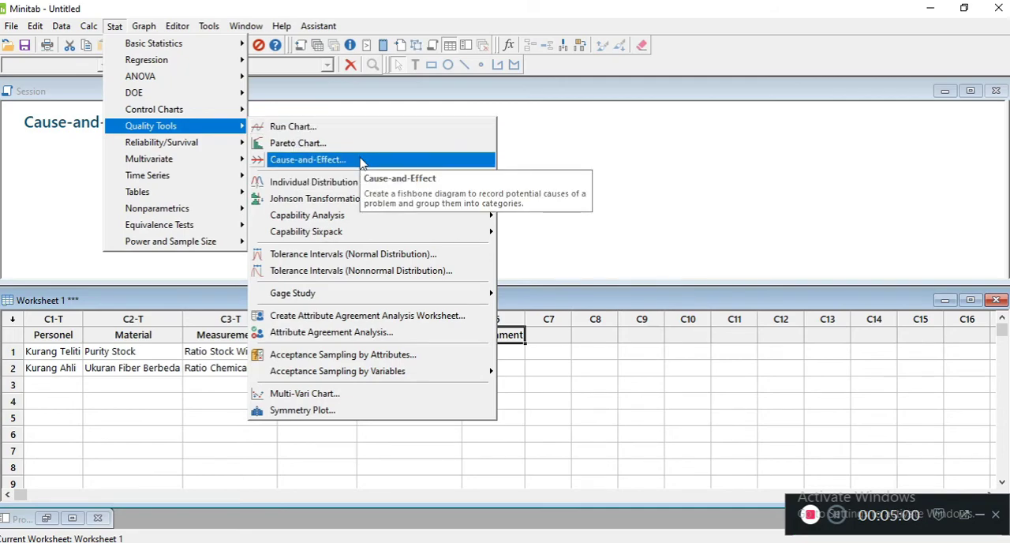
click(361, 161)
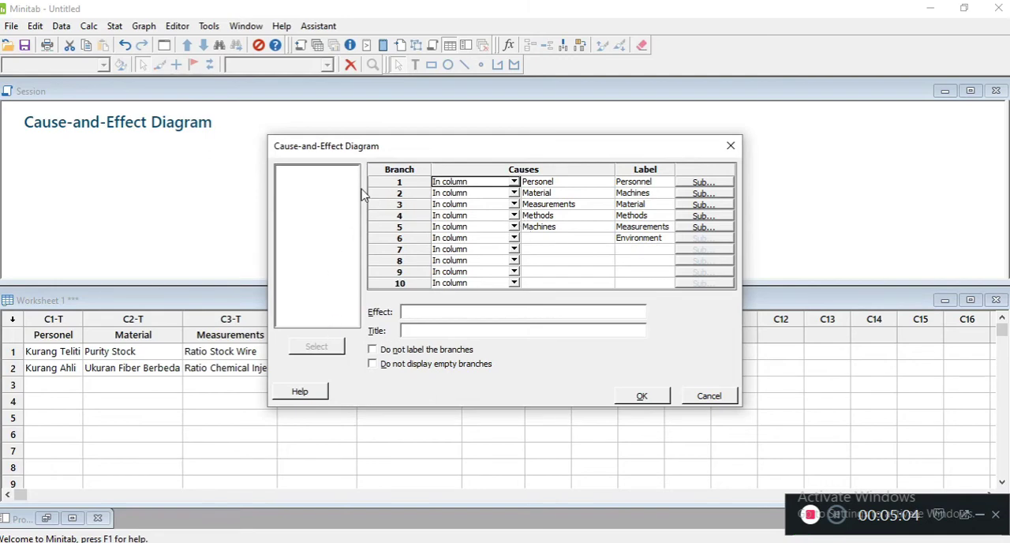
click(533, 186)
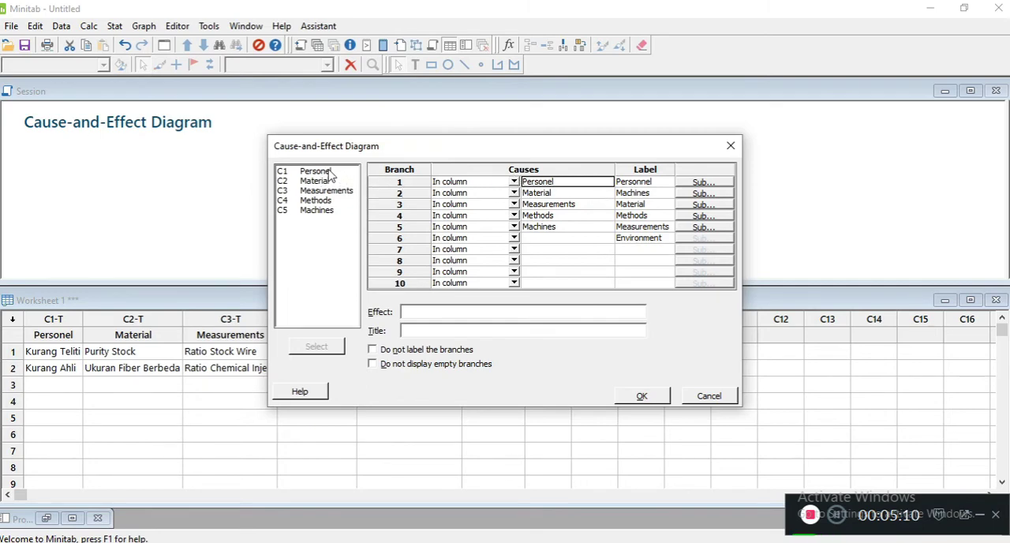
click(633, 182)
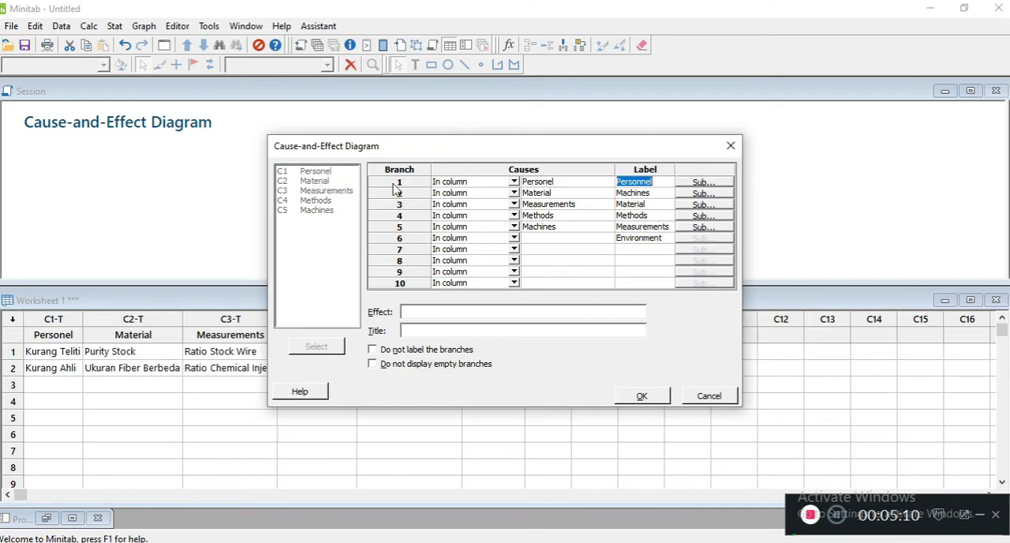
click(557, 194)
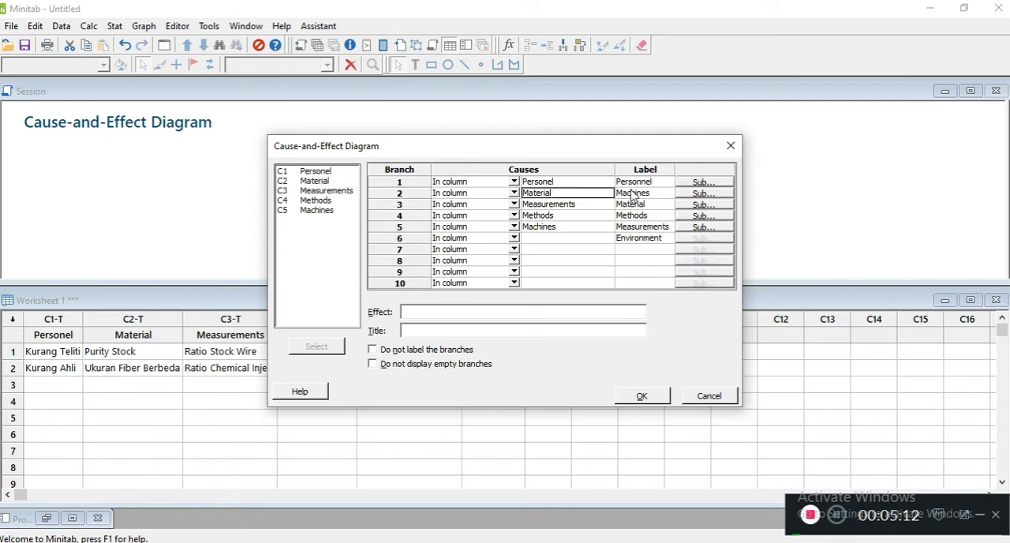
double_click(327, 210)
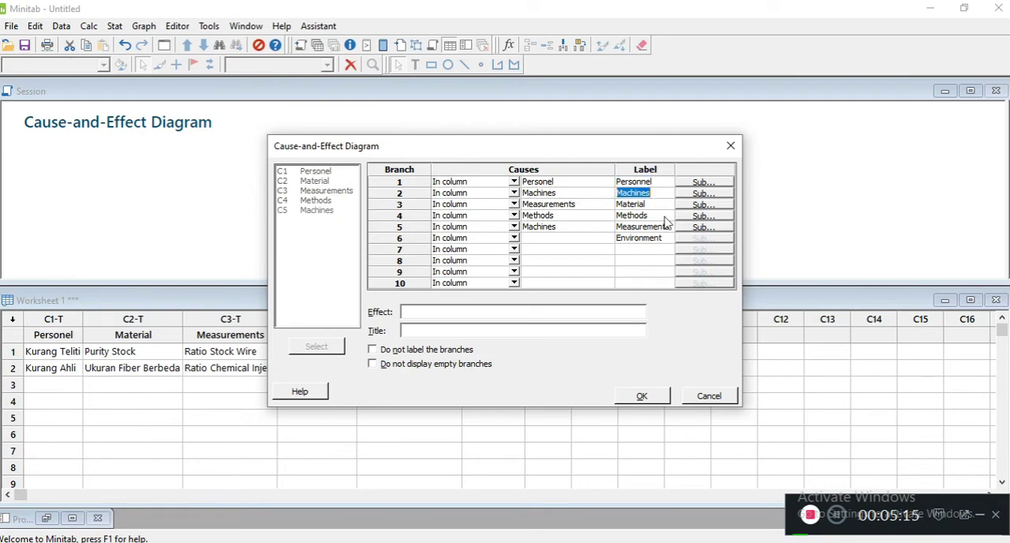
click(563, 205)
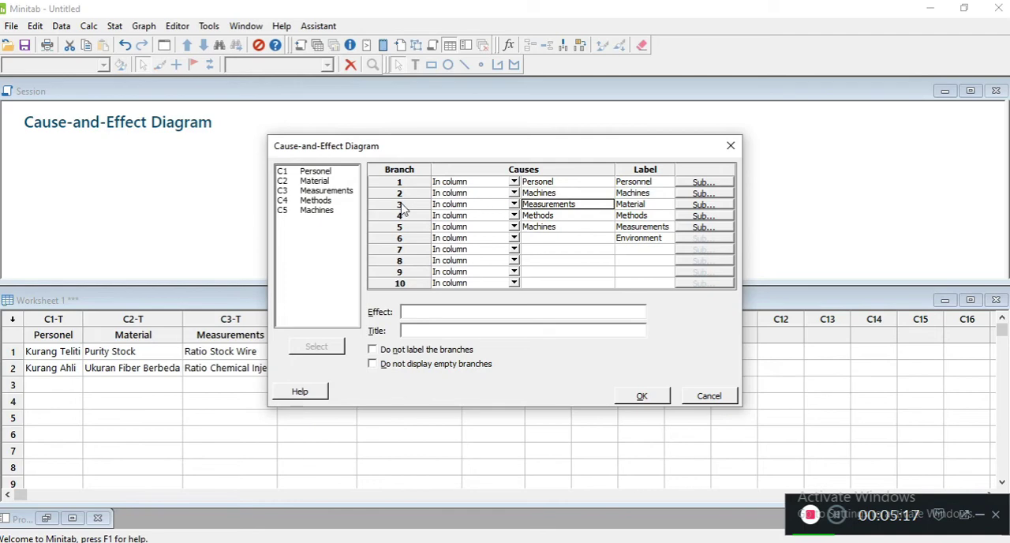
double_click(315, 181)
- Assign the Methods column to branch 4 and the Measurements column to branch 5, matching each branch's label
click(643, 215)
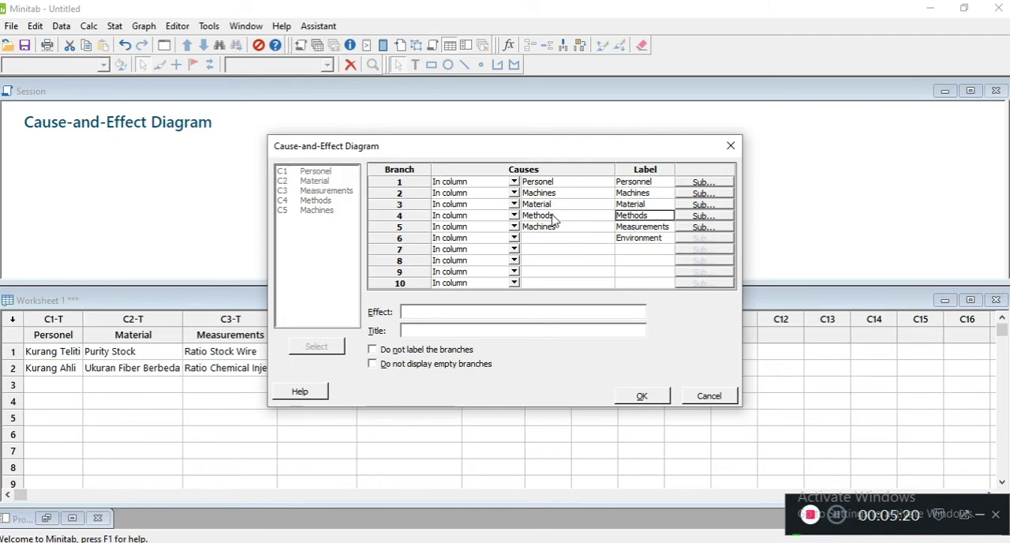
click(544, 216)
double_click(314, 202)
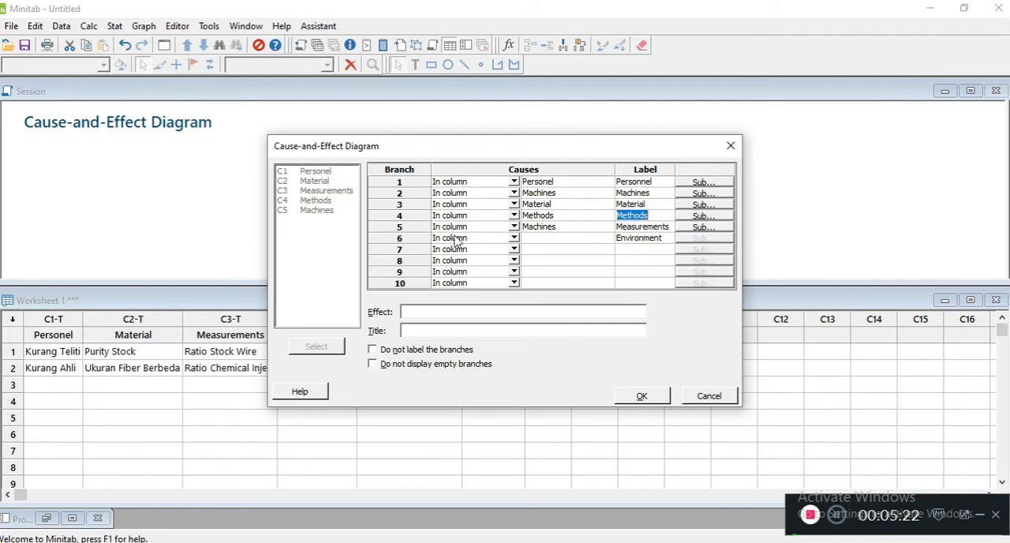
click(629, 227)
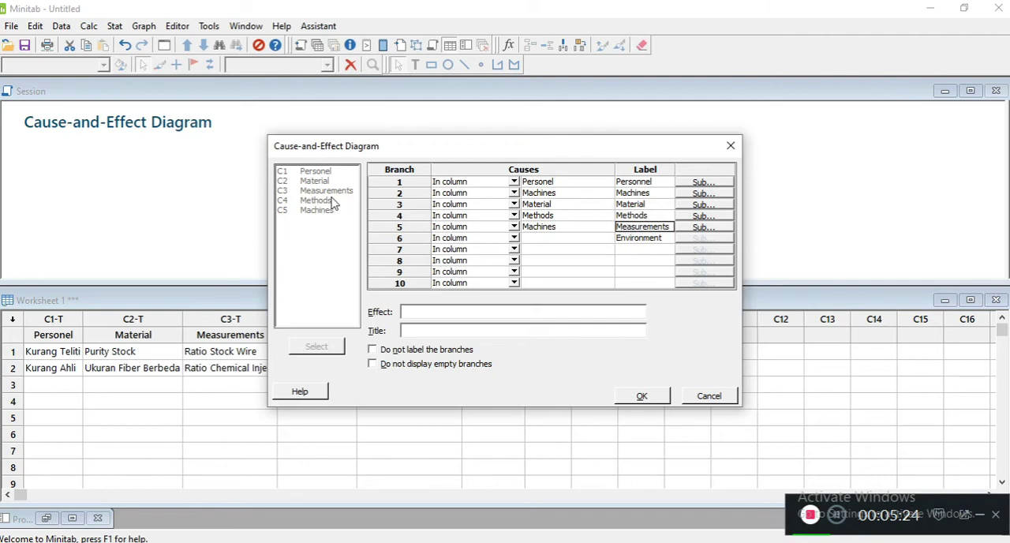
click(545, 228)
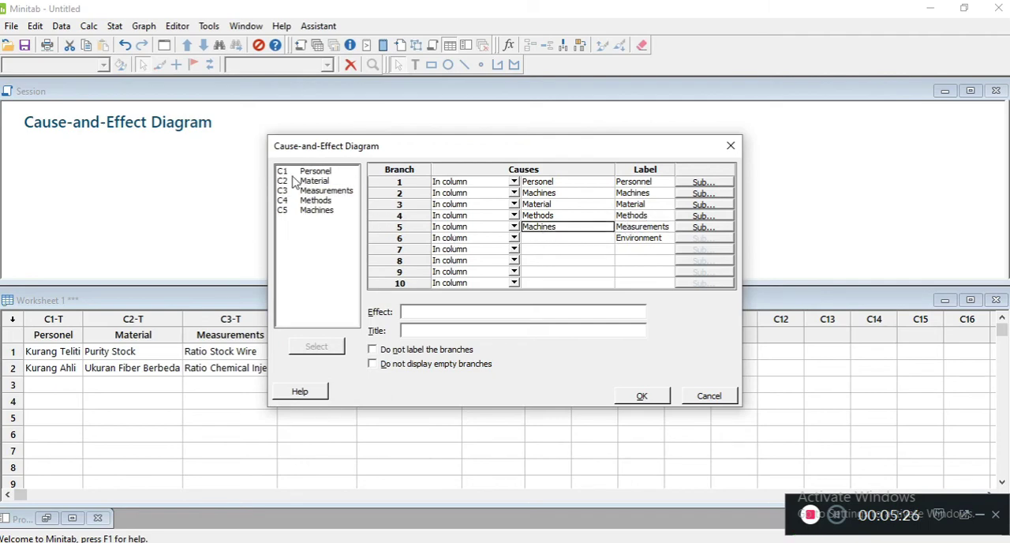
double_click(312, 190)
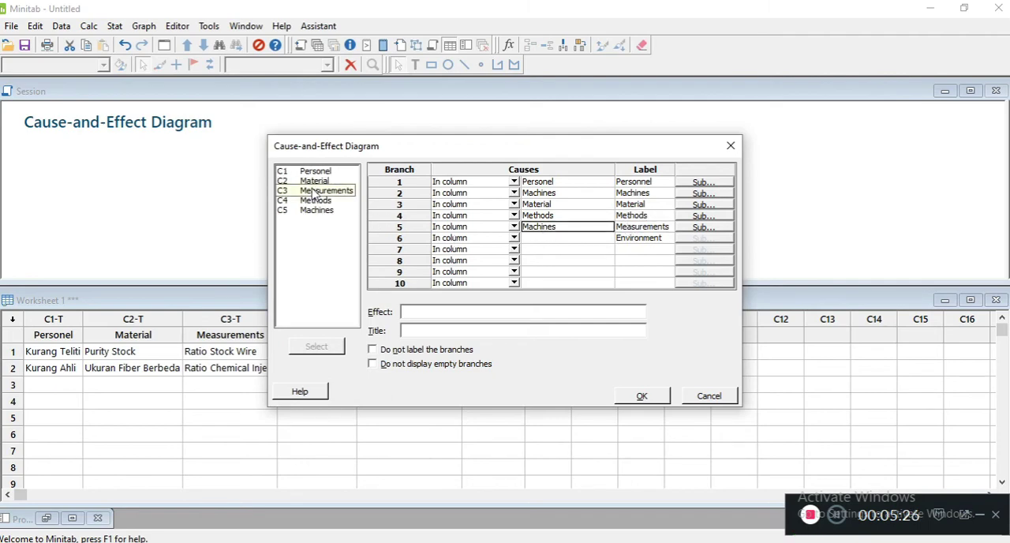
click(583, 238)
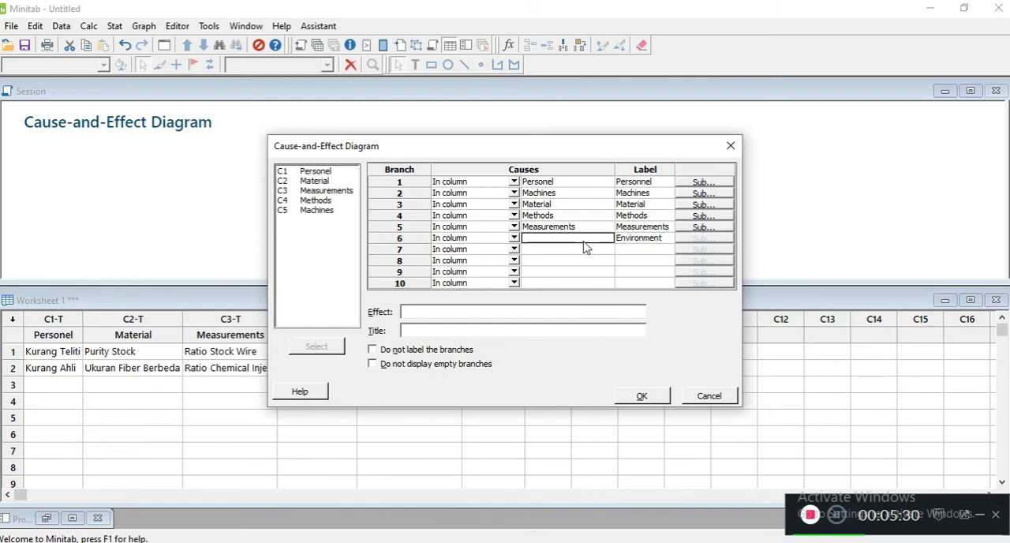
- Enter "Konsistensi Stock Pulper" as the effect of the diagram
click(569, 310)
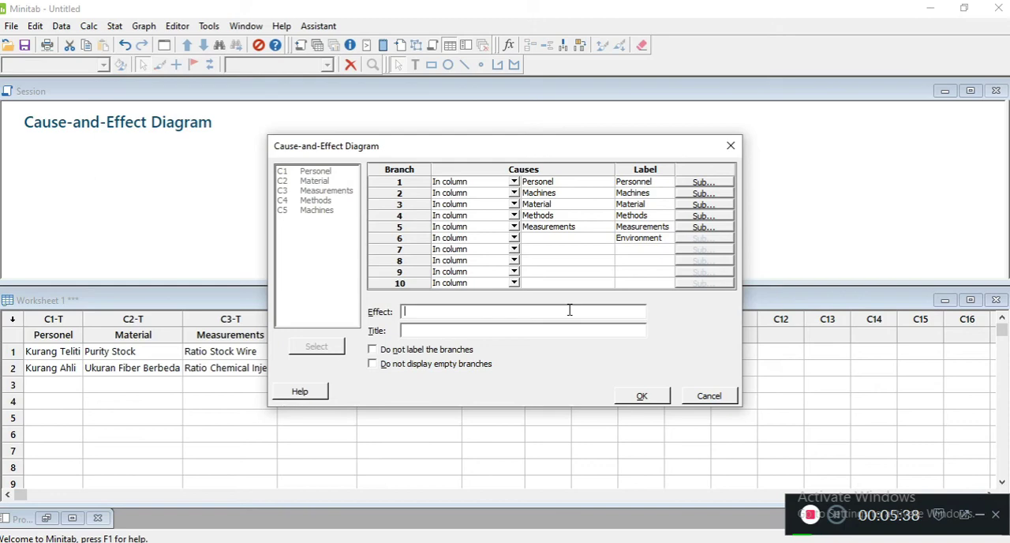
text(Konsistensi Pulper)
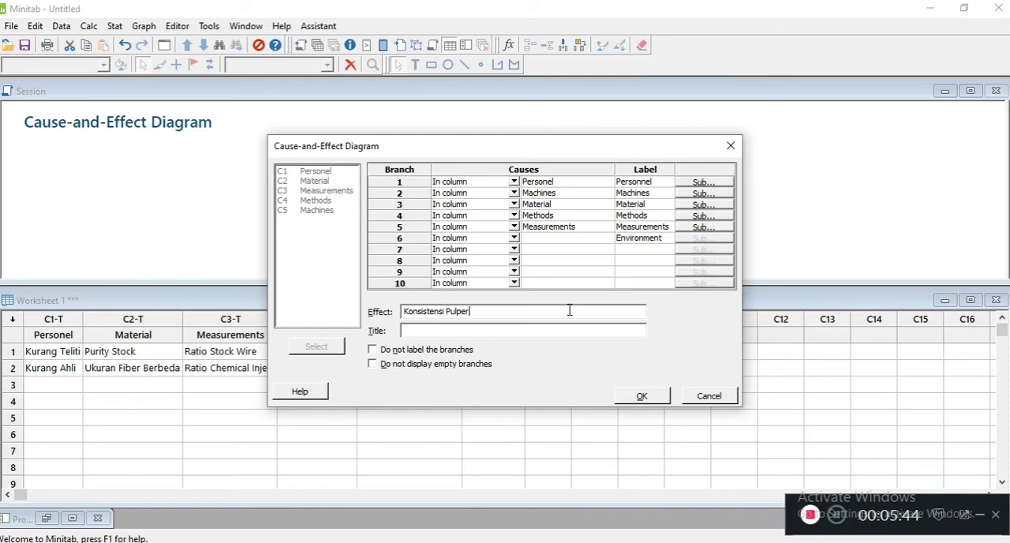
click(556, 329)
text(Stock)
key(BackSpace)
- Set the diagram title to "Diagram Fishbone Pulper"
click(497, 331)
text(DI)
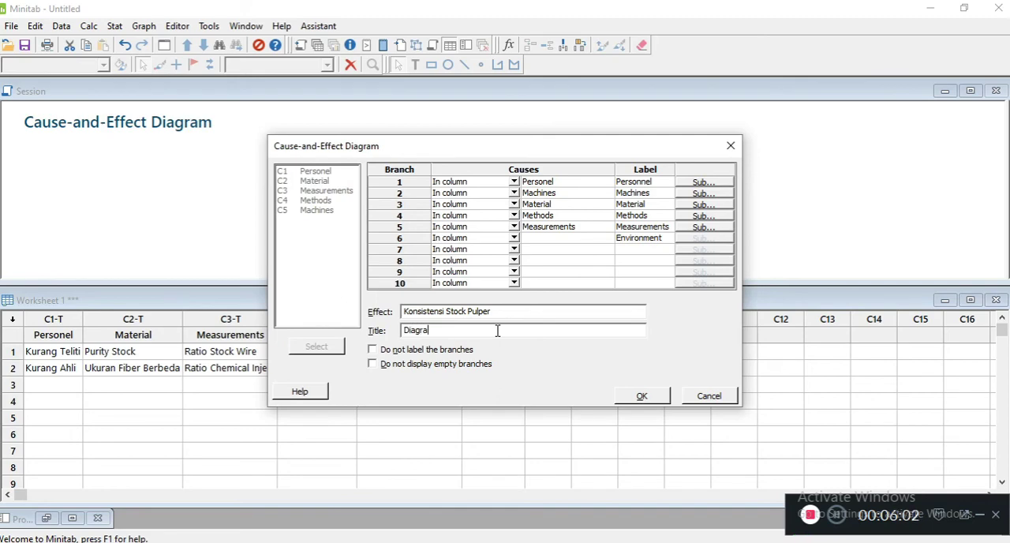
text(agram Fishbone Pulper)
- Generate the cause-and-effect diagram and move its graph window clear of the session output headings
click(647, 400)
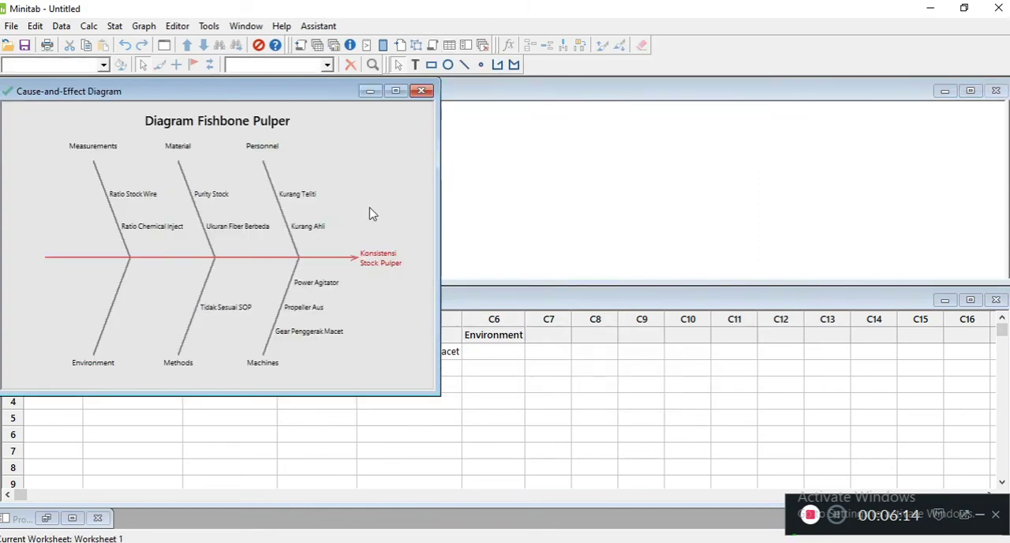
drag(264, 90, 514, 117)
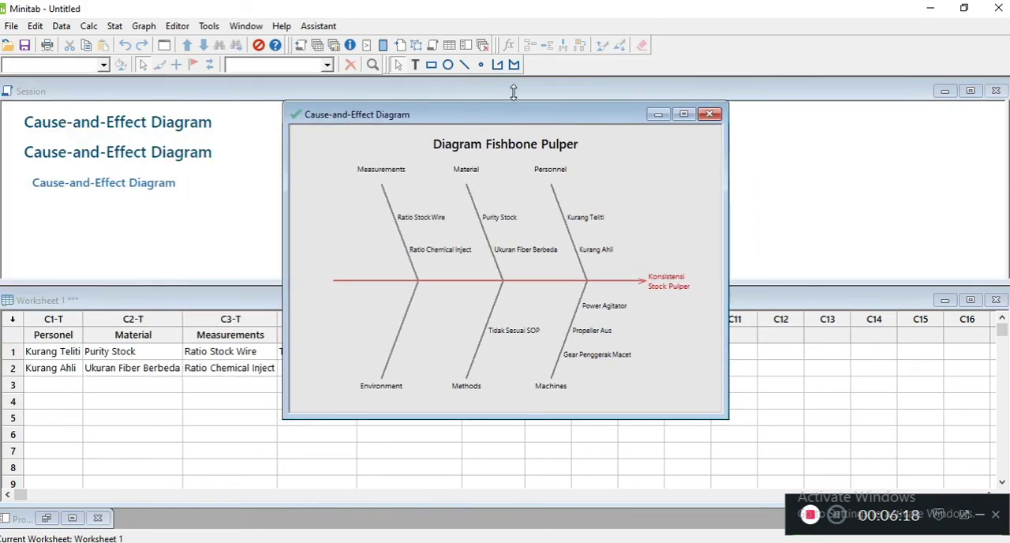